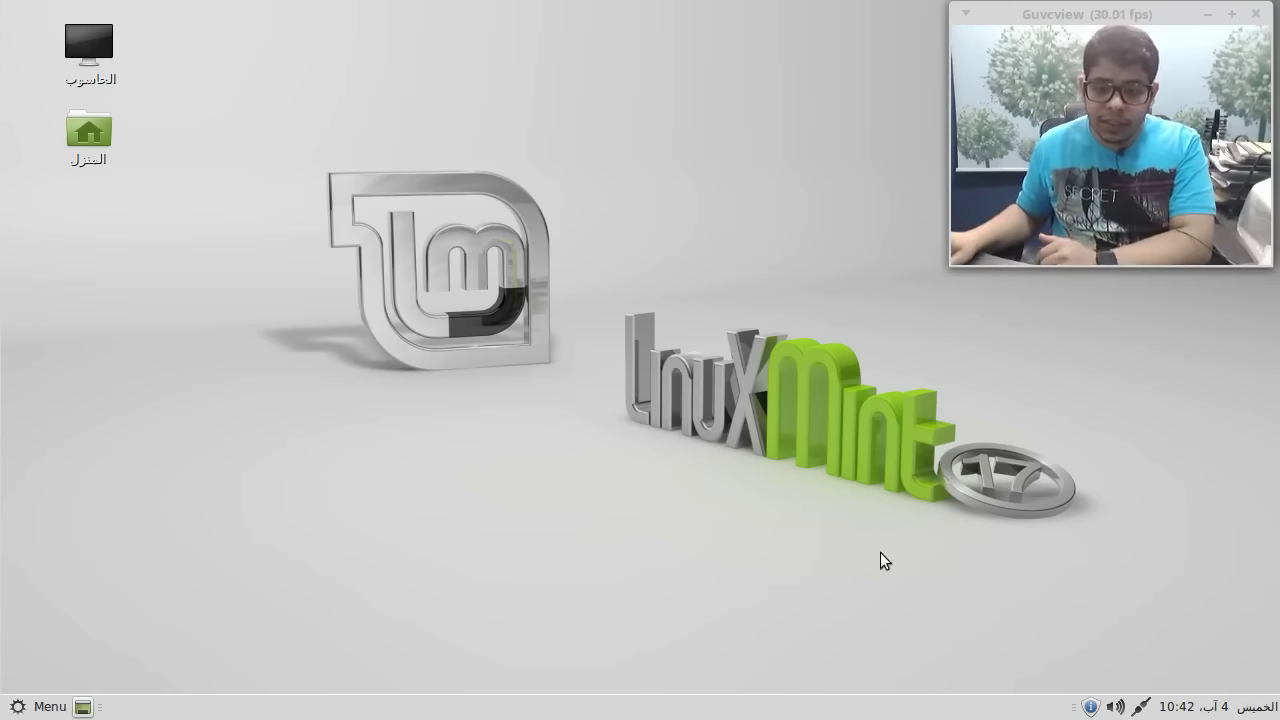
- Show the pending updates list, move Update Manager to the top-left and open its Edit menu
left_click(1090, 708)
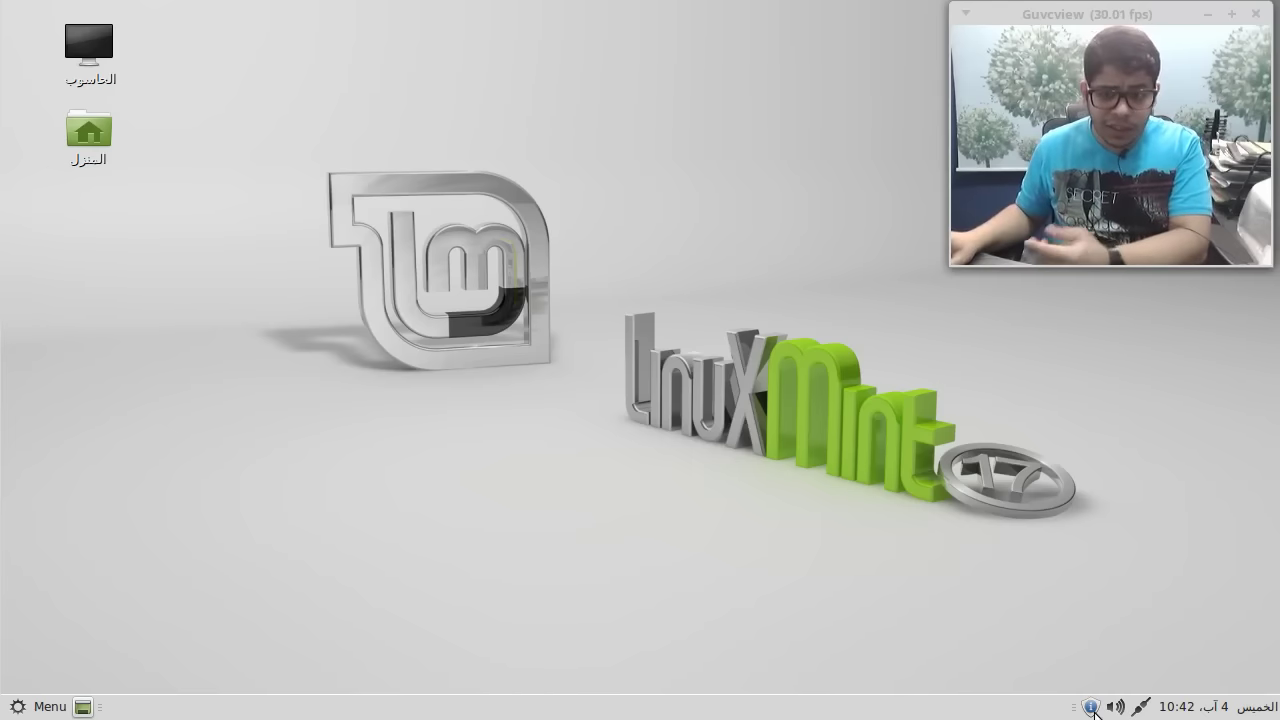
left_click_drag(463, 112, 301, 74)
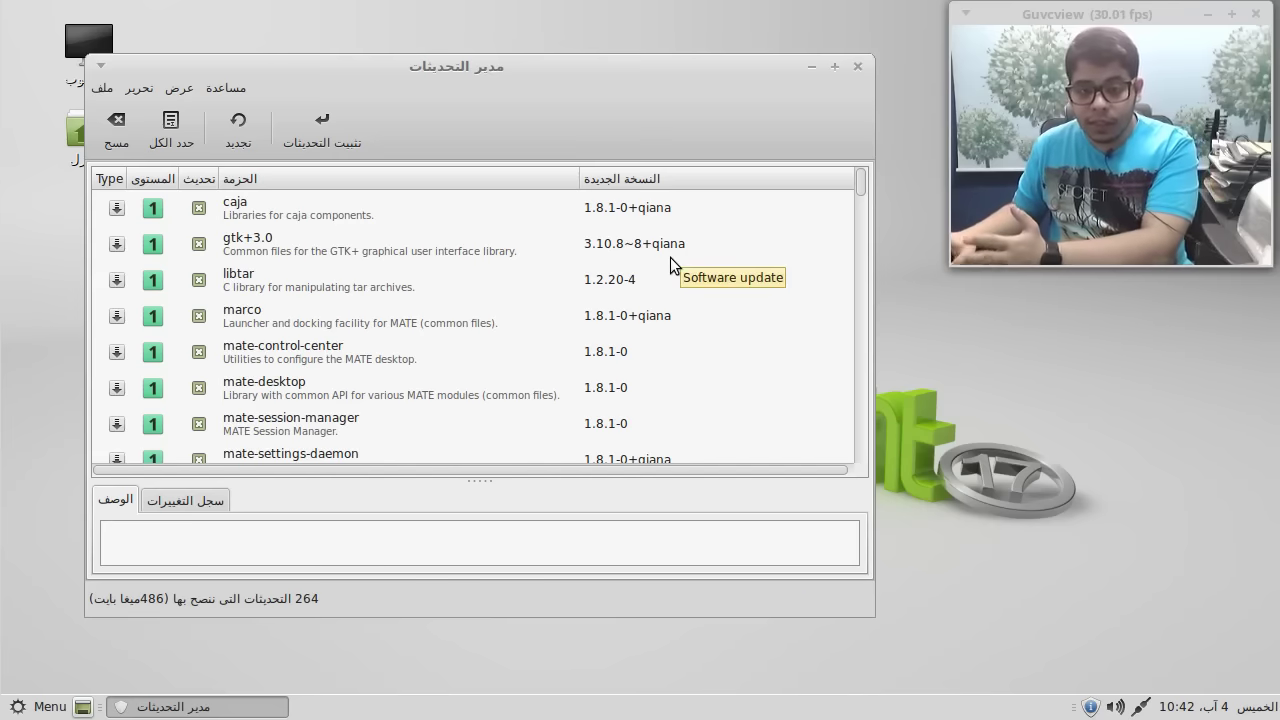
left_click(138, 88)
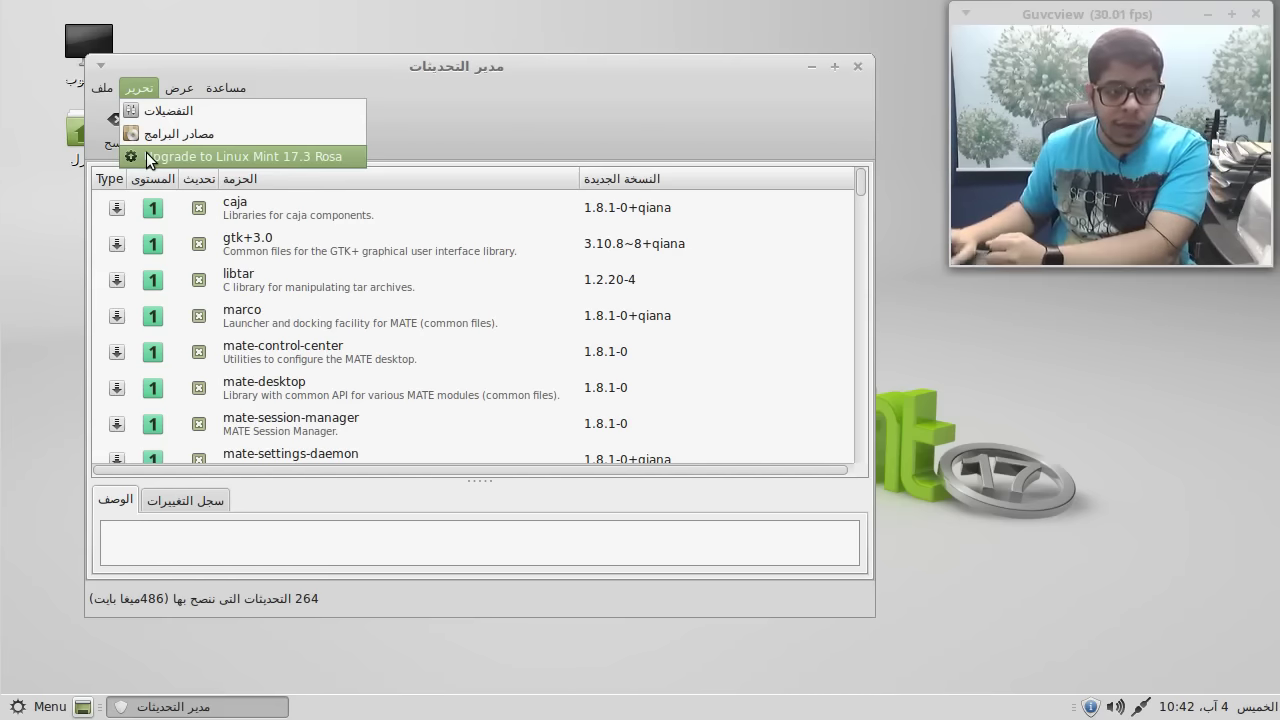
- Start the Linux Mint 17.3 Rosa upgrade, advance through the wizard pages and accept the risk
left_click(146, 157)
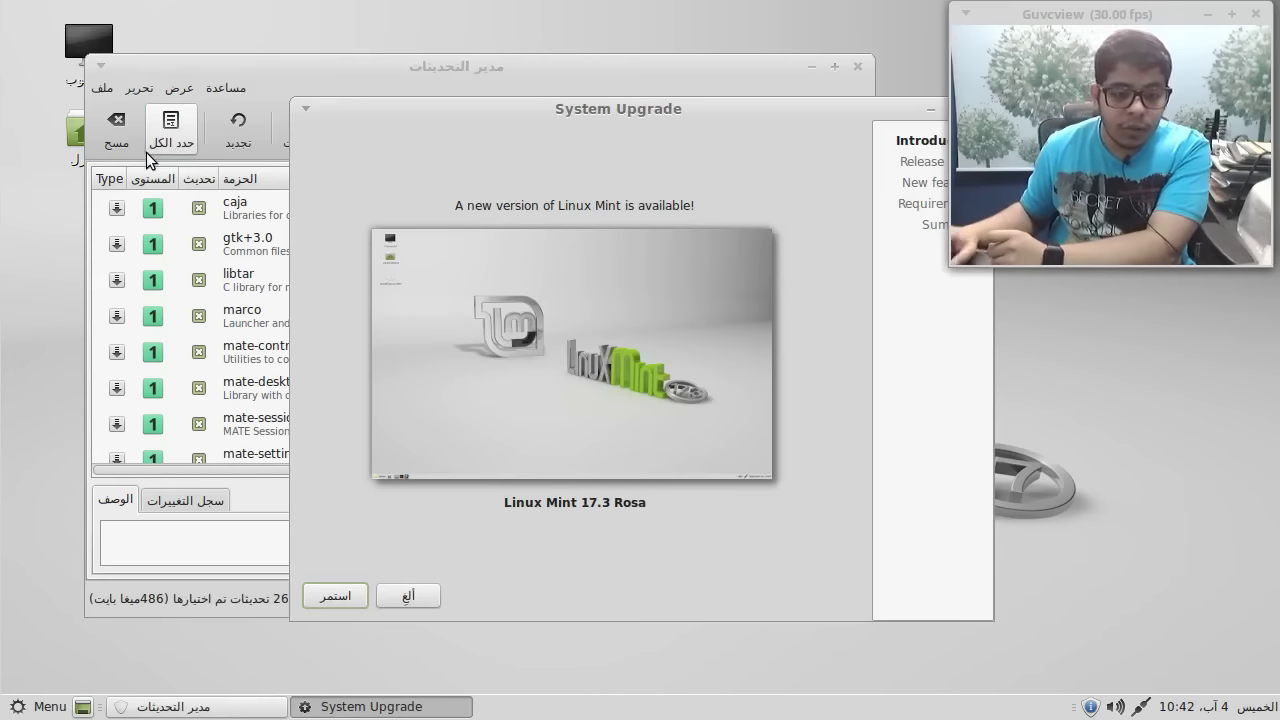
left_click(336, 596)
left_click(359, 602)
left_click(359, 601)
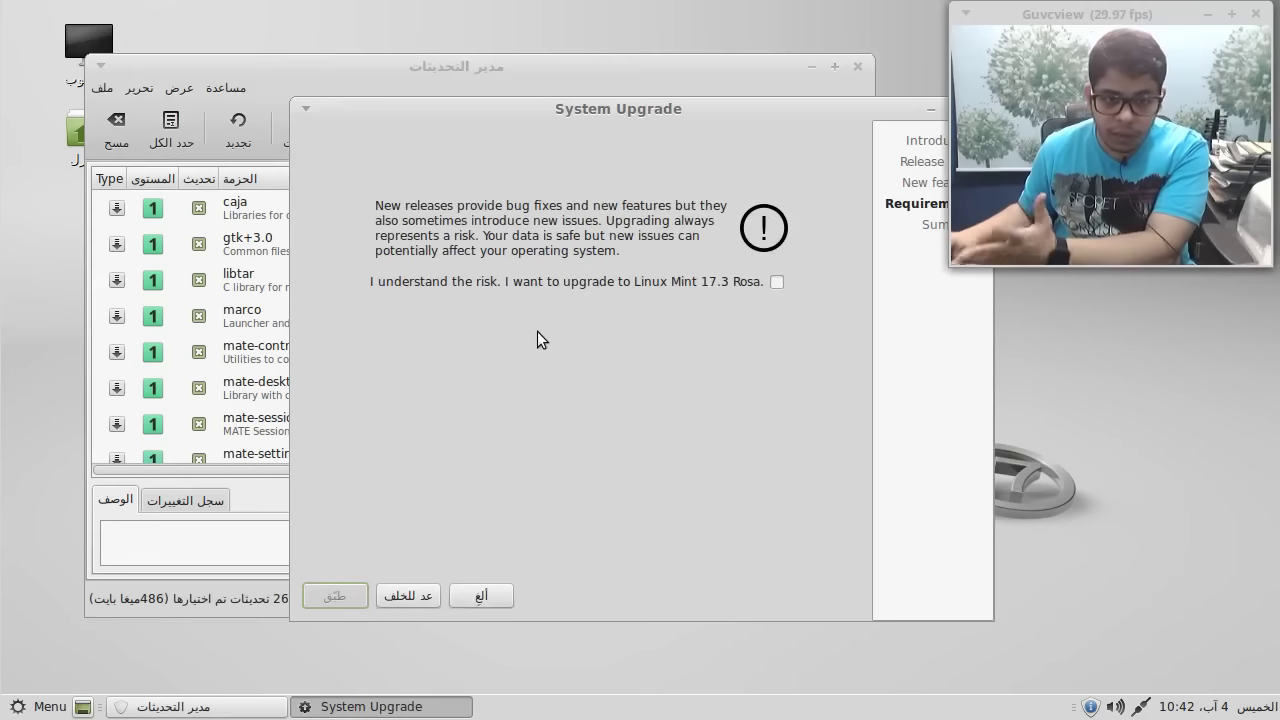
left_click(530, 279)
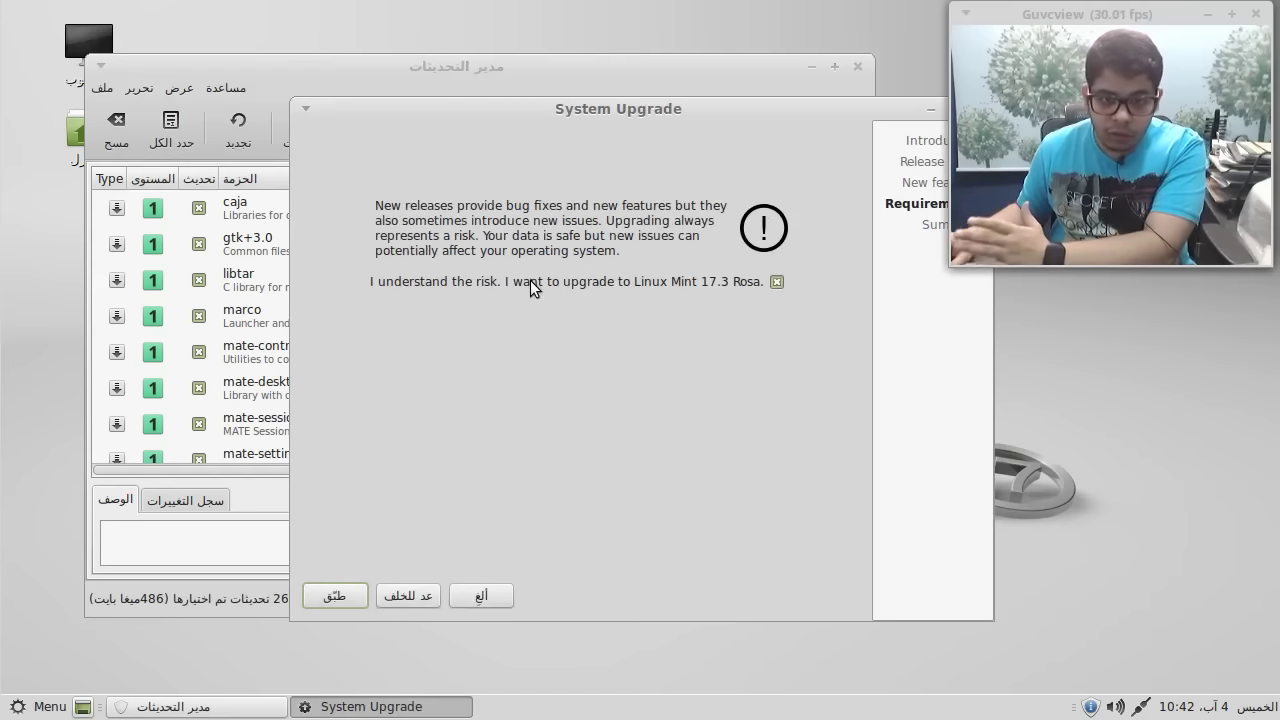
- Apply the upgrade and authorise it with the administrator password
left_click(339, 590)
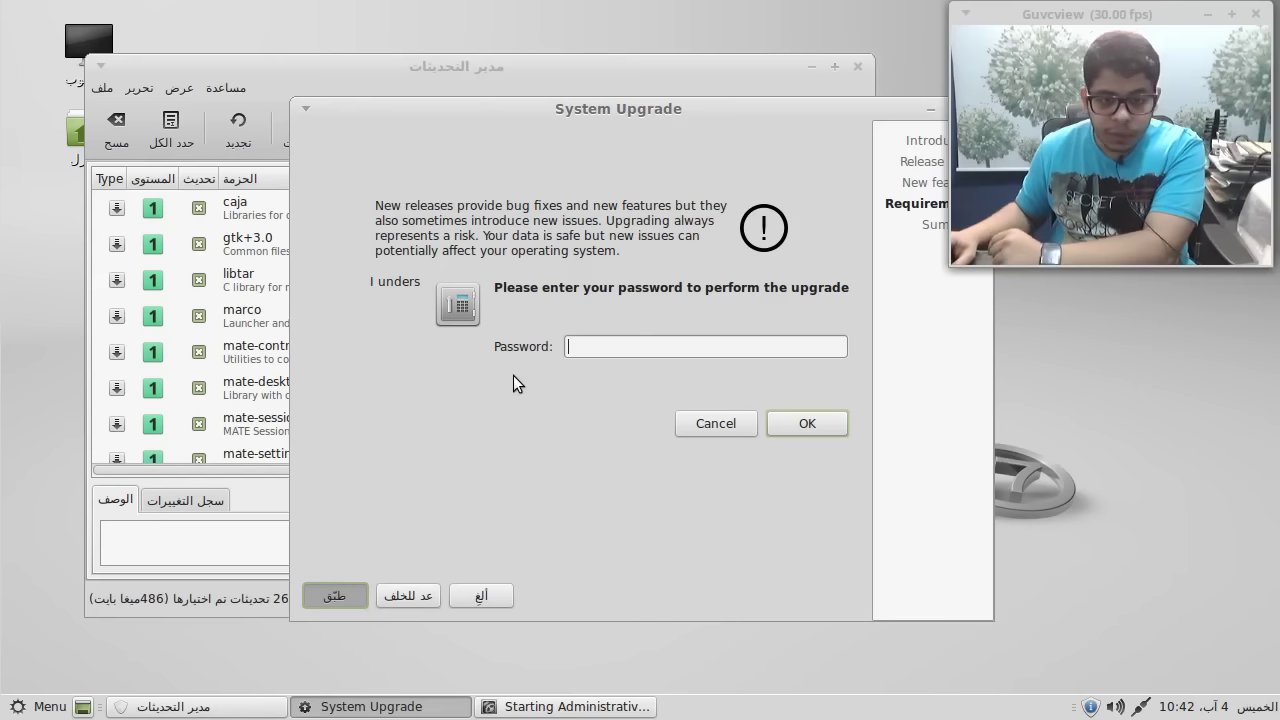
type("admin")
key("Return")
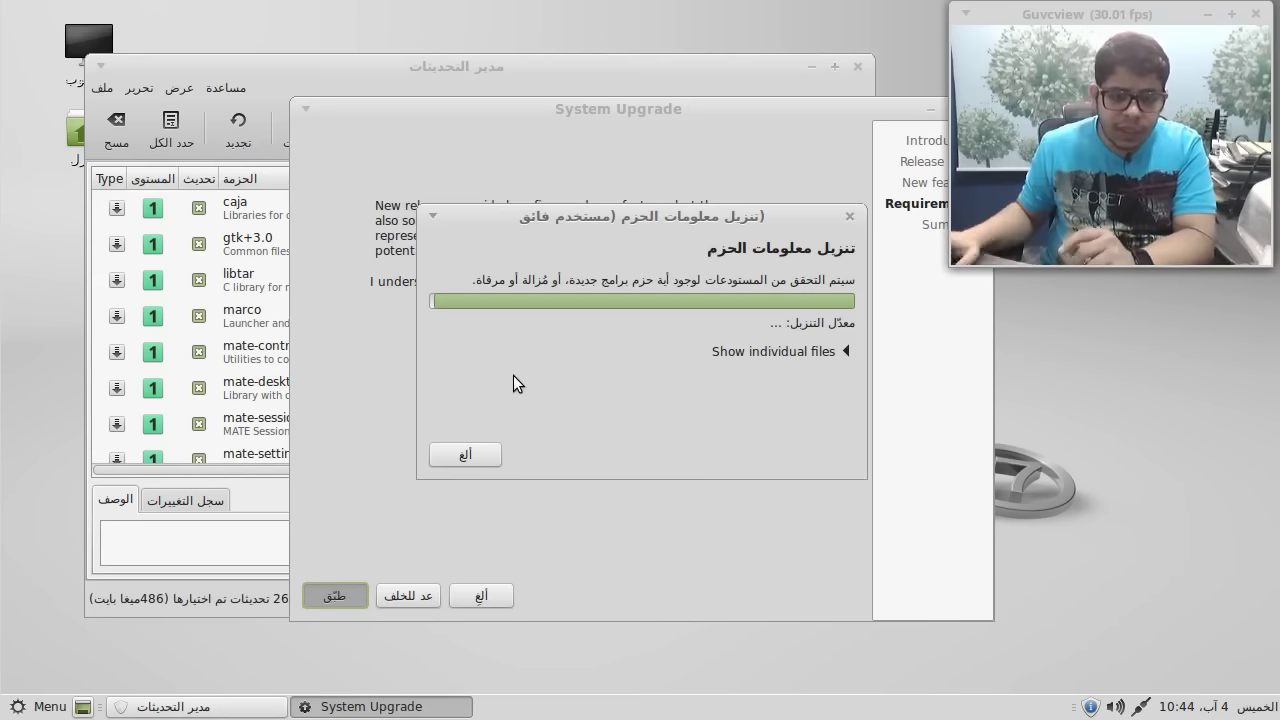
- Show the individual files, cancel the stalled download, then close the error and failed wizard
left_click(794, 353)
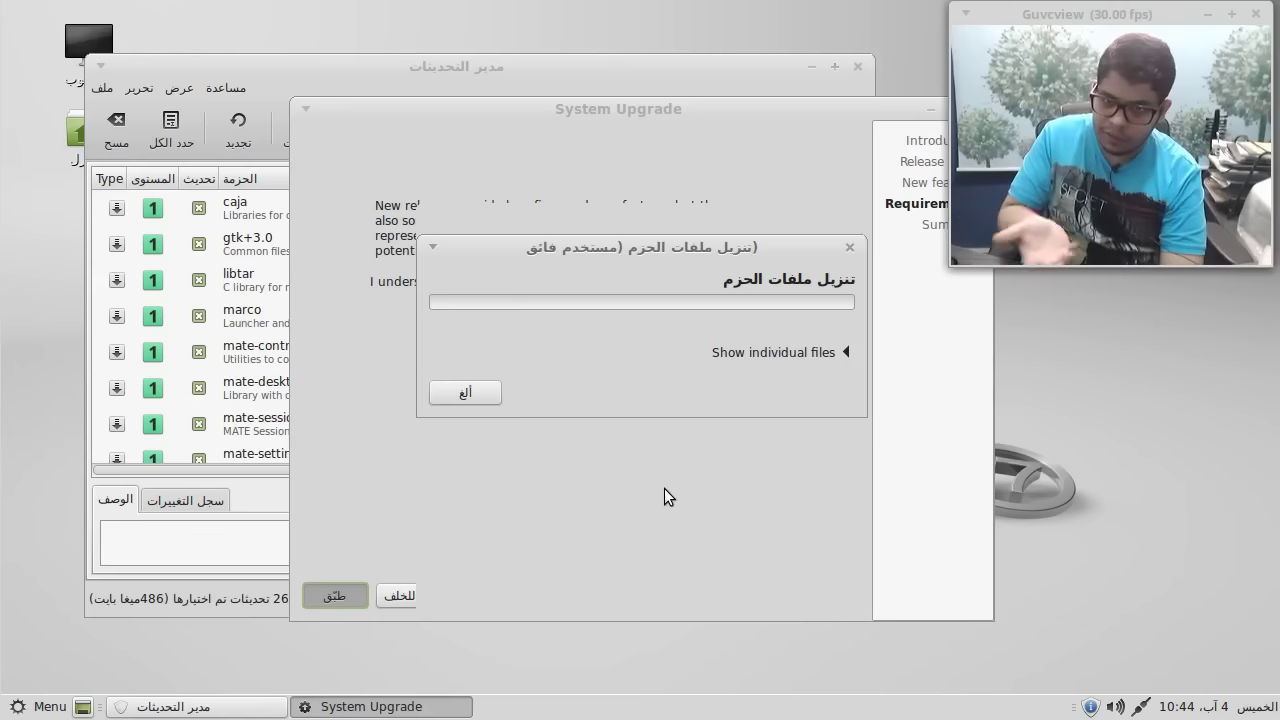
left_click(440, 394)
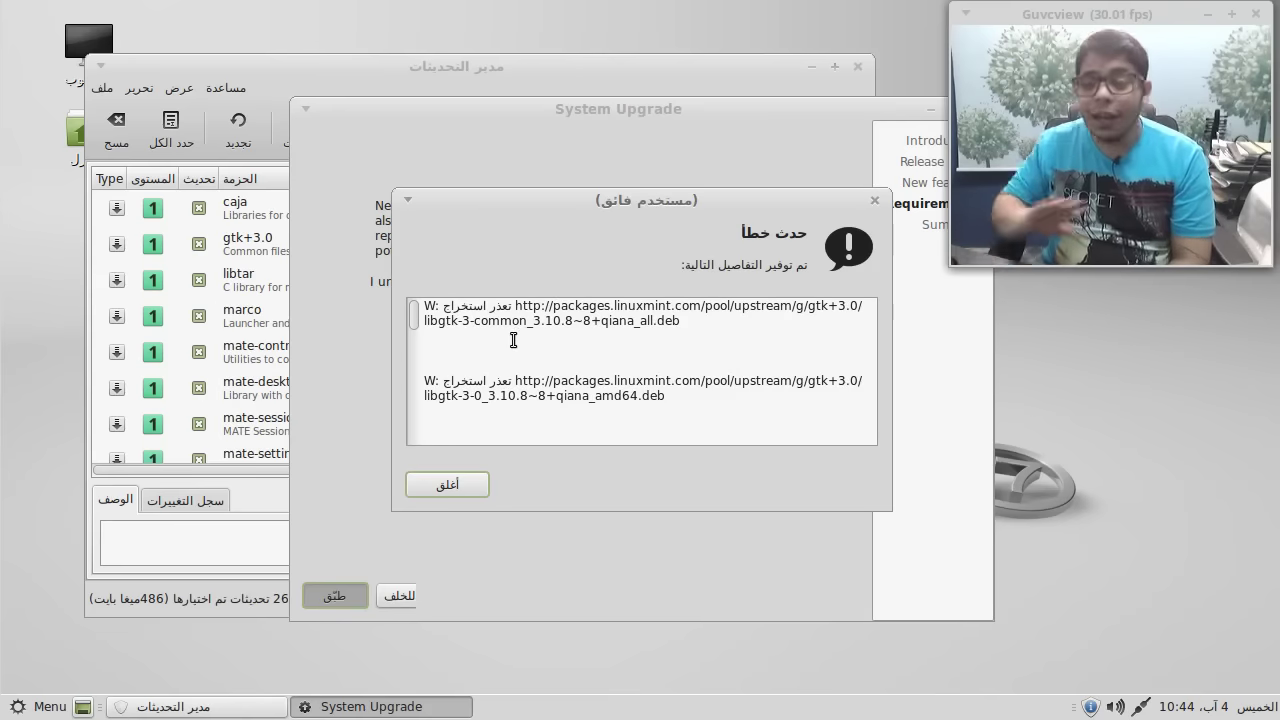
left_click(447, 486)
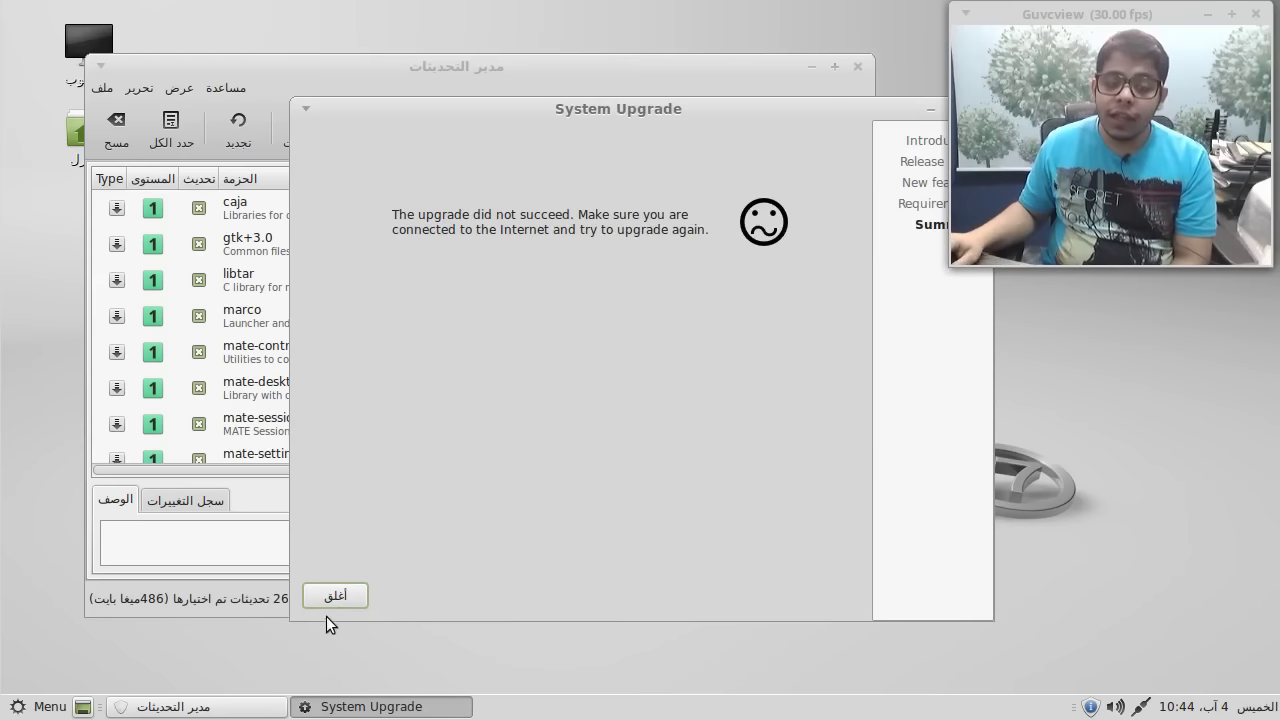
left_click(334, 597)
- Close Update Manager and launch Terminal from the menu's Favorites
left_click(855, 68)
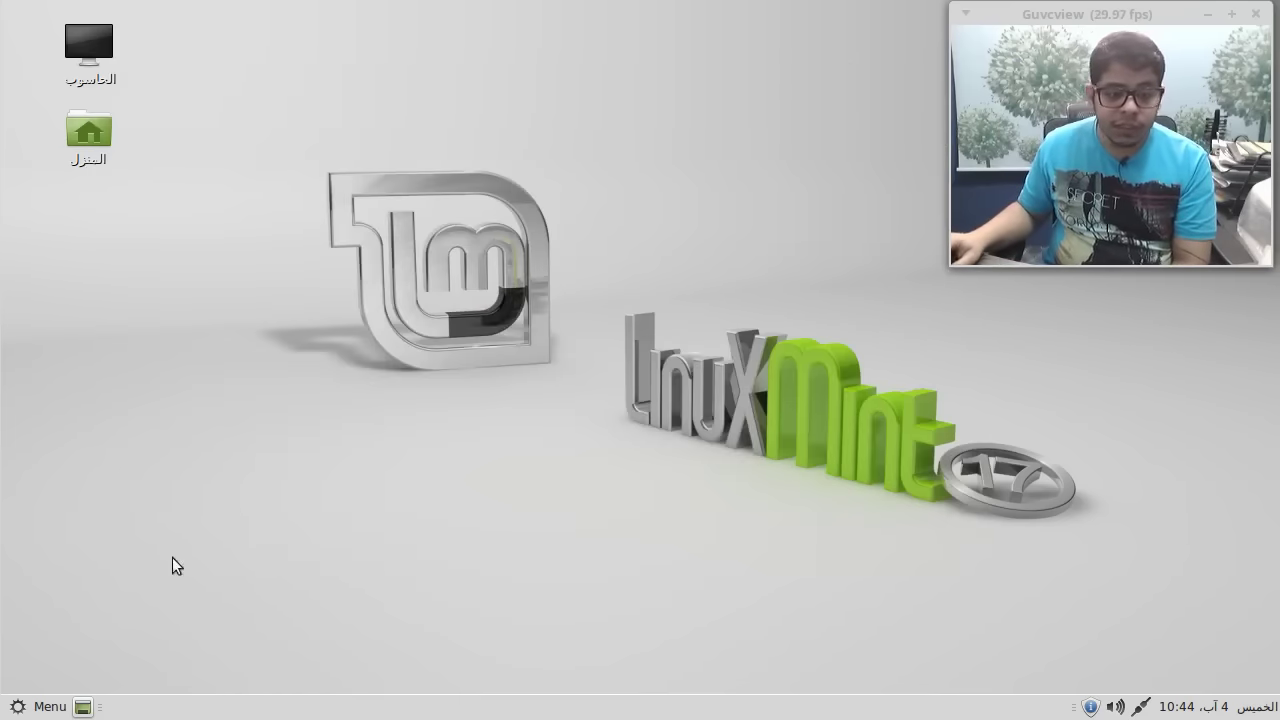
left_click(22, 708)
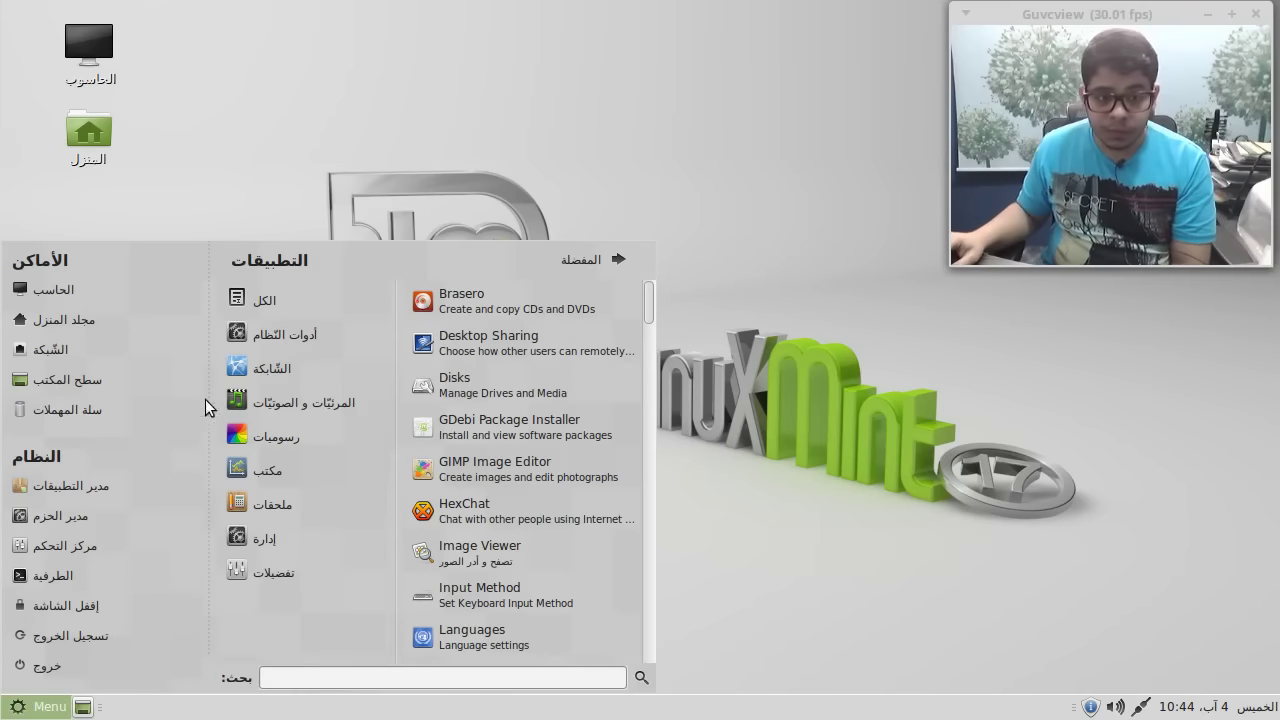
left_click(545, 257)
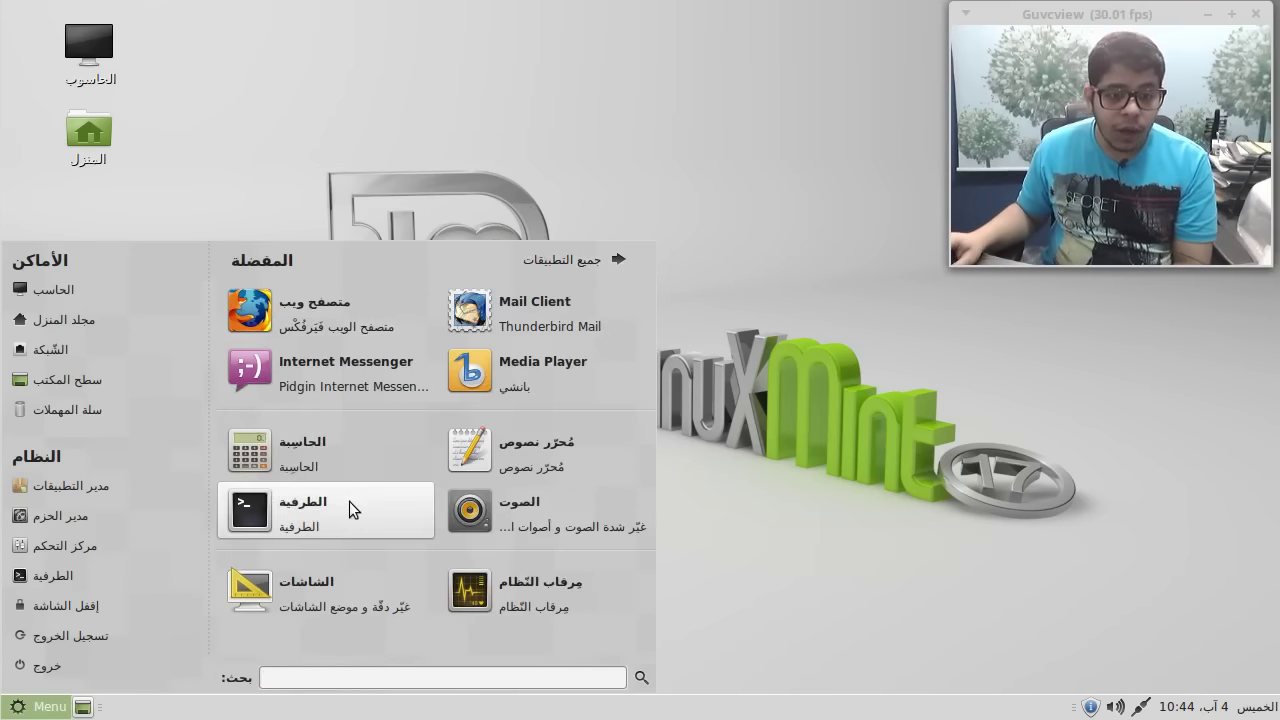
left_click(354, 506)
- Run sudo apt-get install mintupgrade with the administrator password and maximise the terminal
left_click_drag(661, 104, 459, 94)
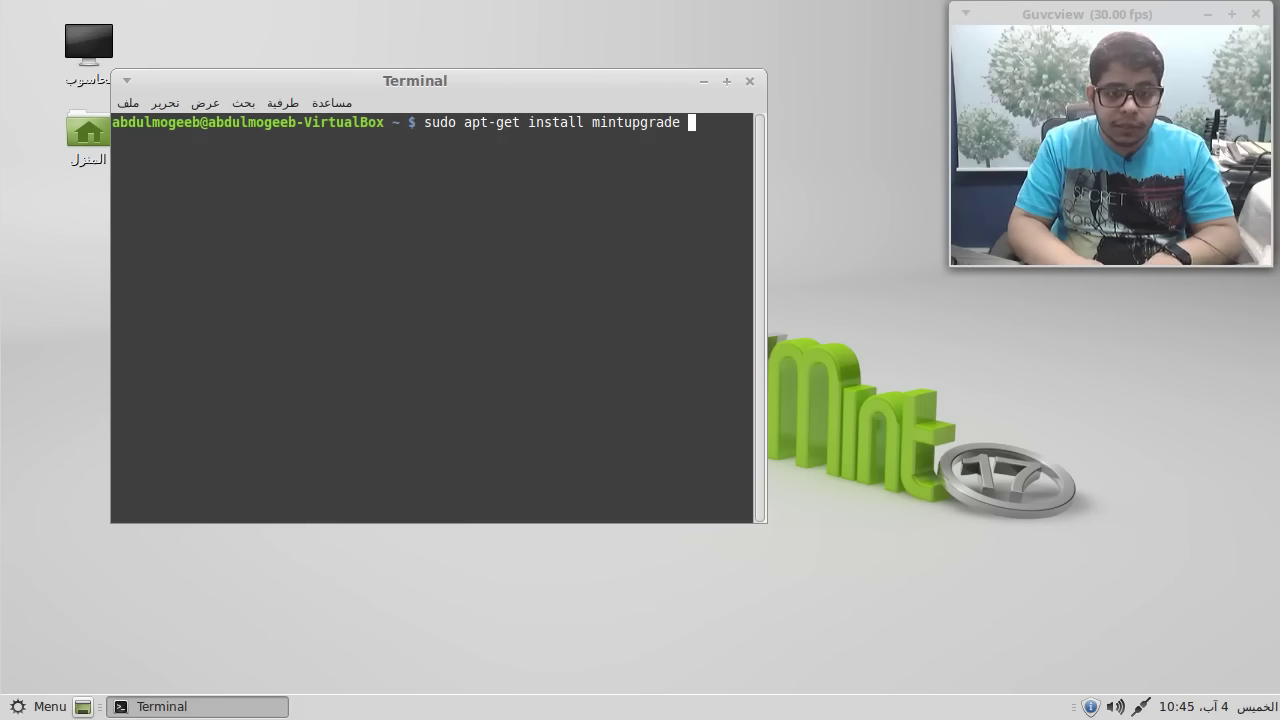
key("Return")
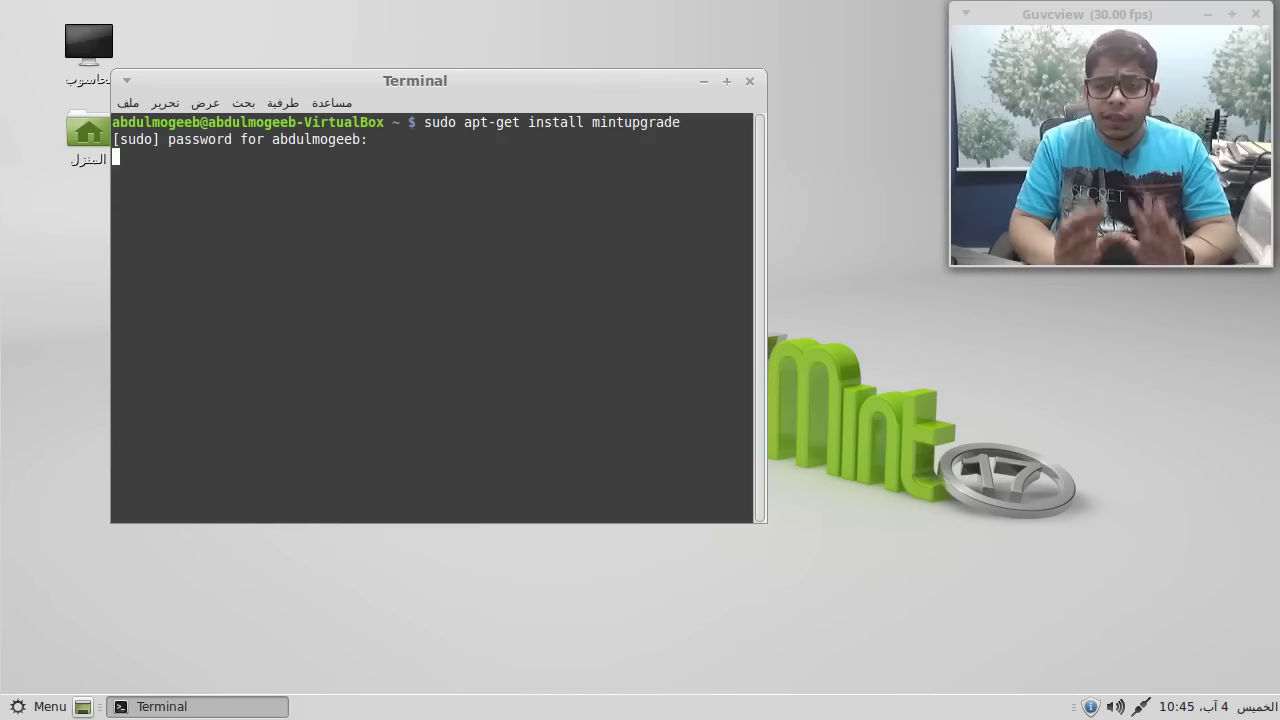
key("Return")
key("Return")
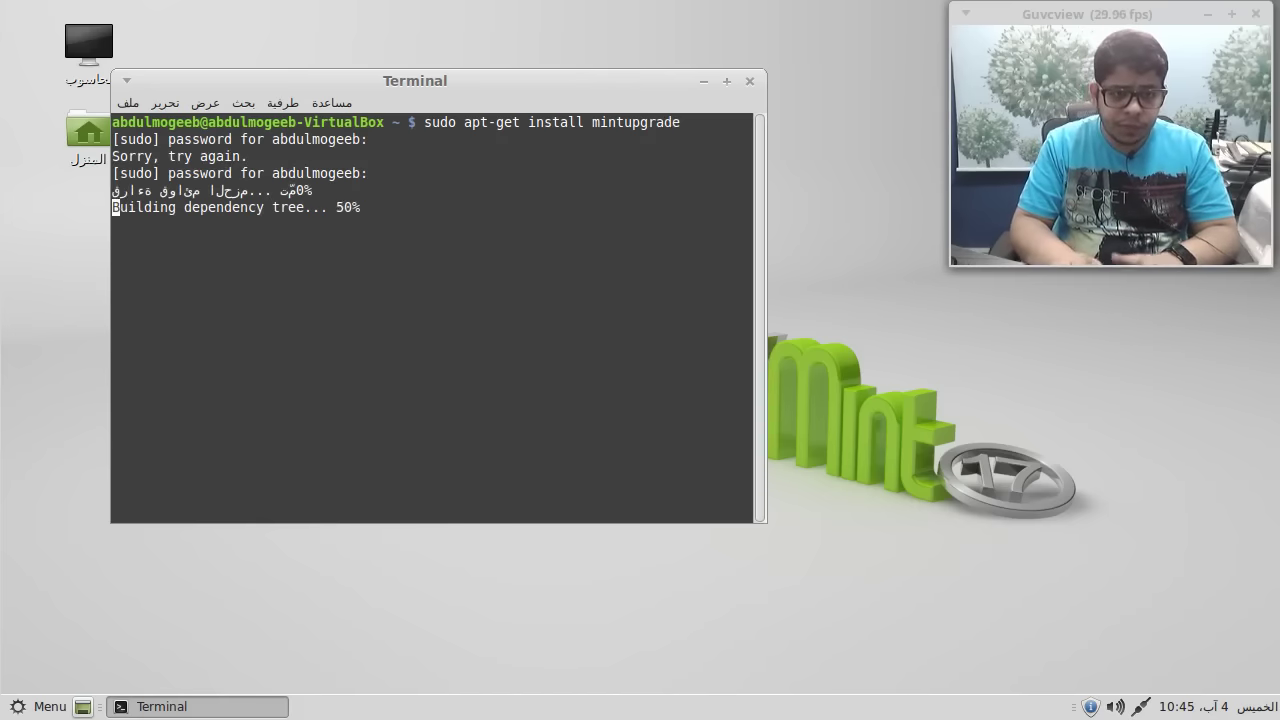
double_click(729, 80)
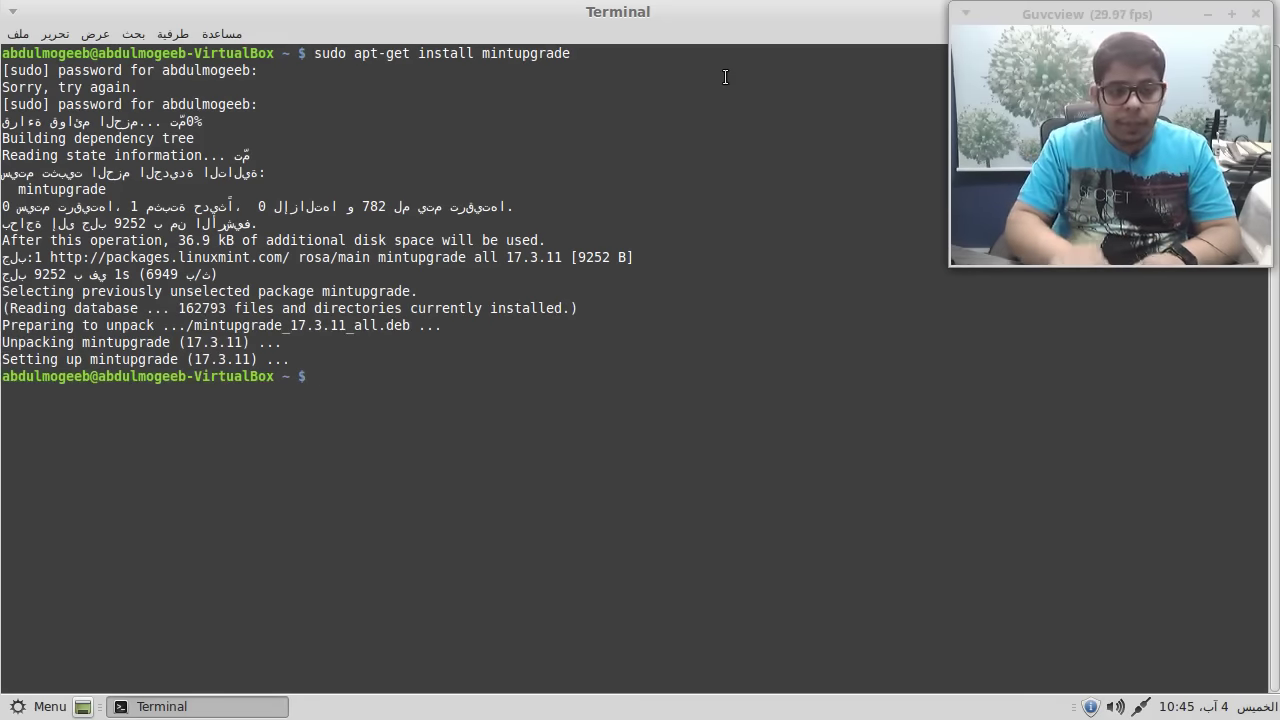
- Run 'mintupgrade check' and highlight '17.3' in its Qiana-to-Sarah error message
type("mint")
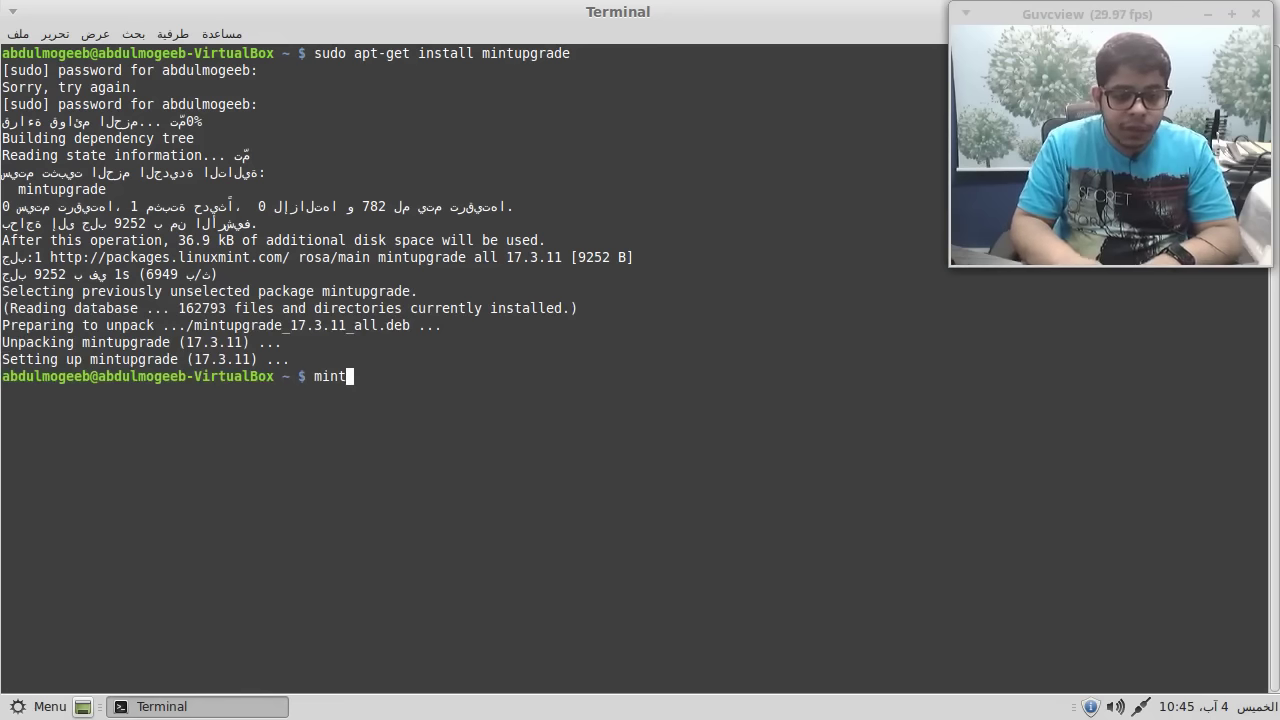
type("upgrade check")
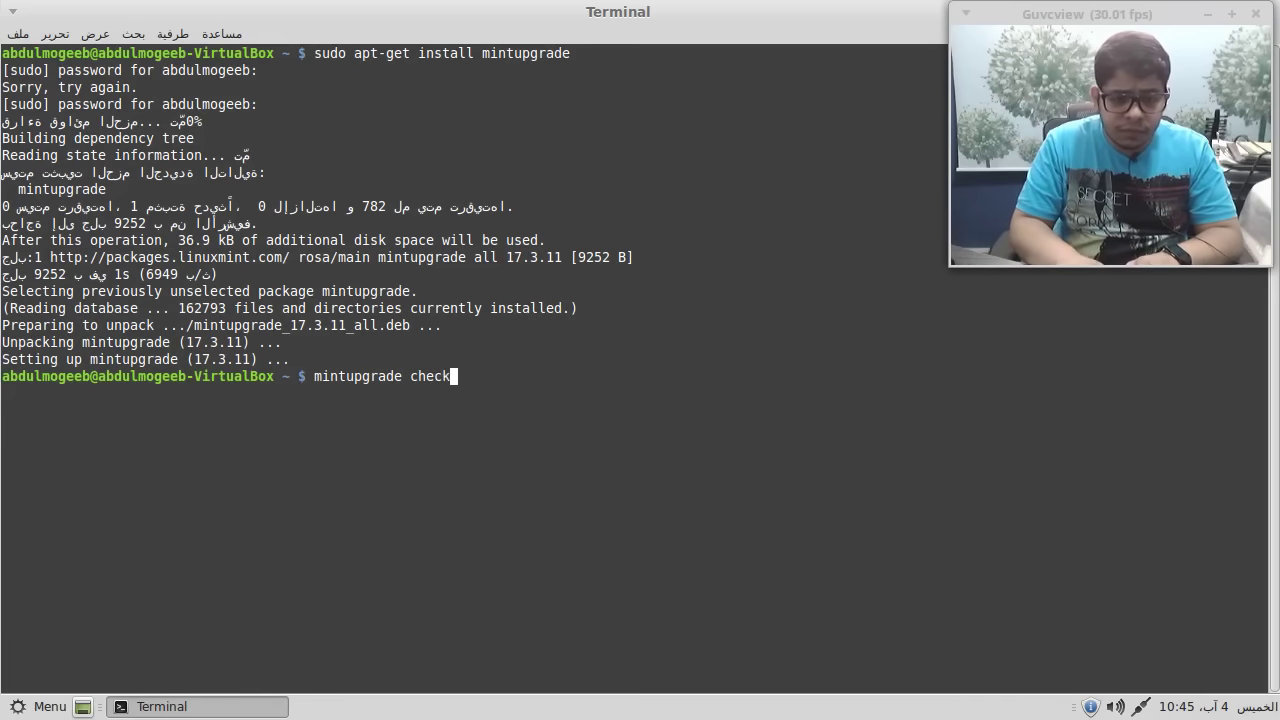
key("Return")
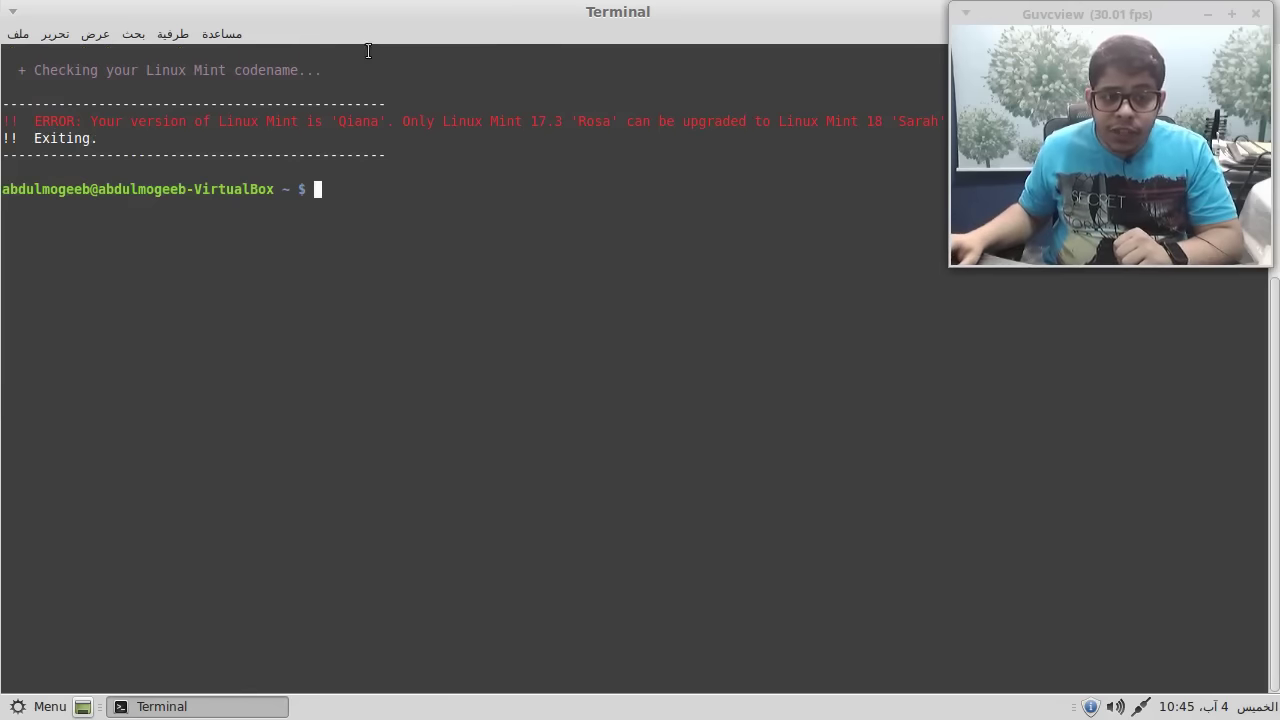
triple_click(202, 121)
left_click(304, 130)
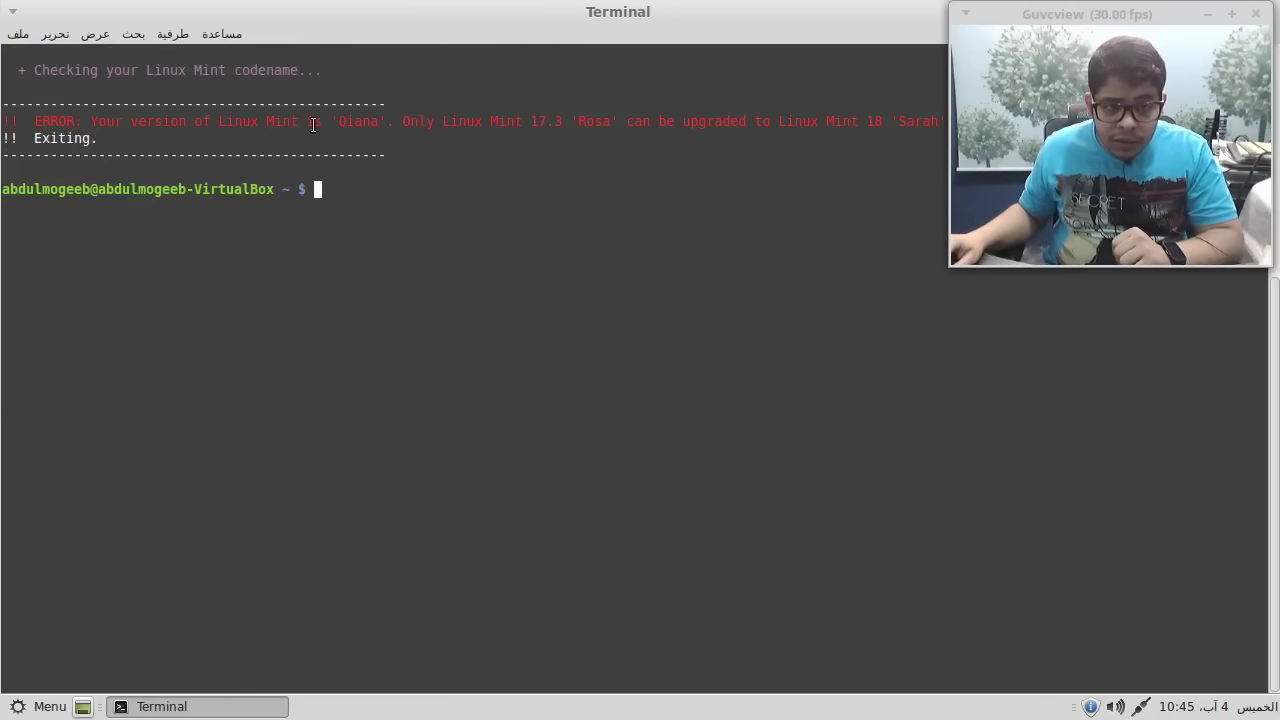
left_click(529, 116, "shift")
double_click(550, 121)
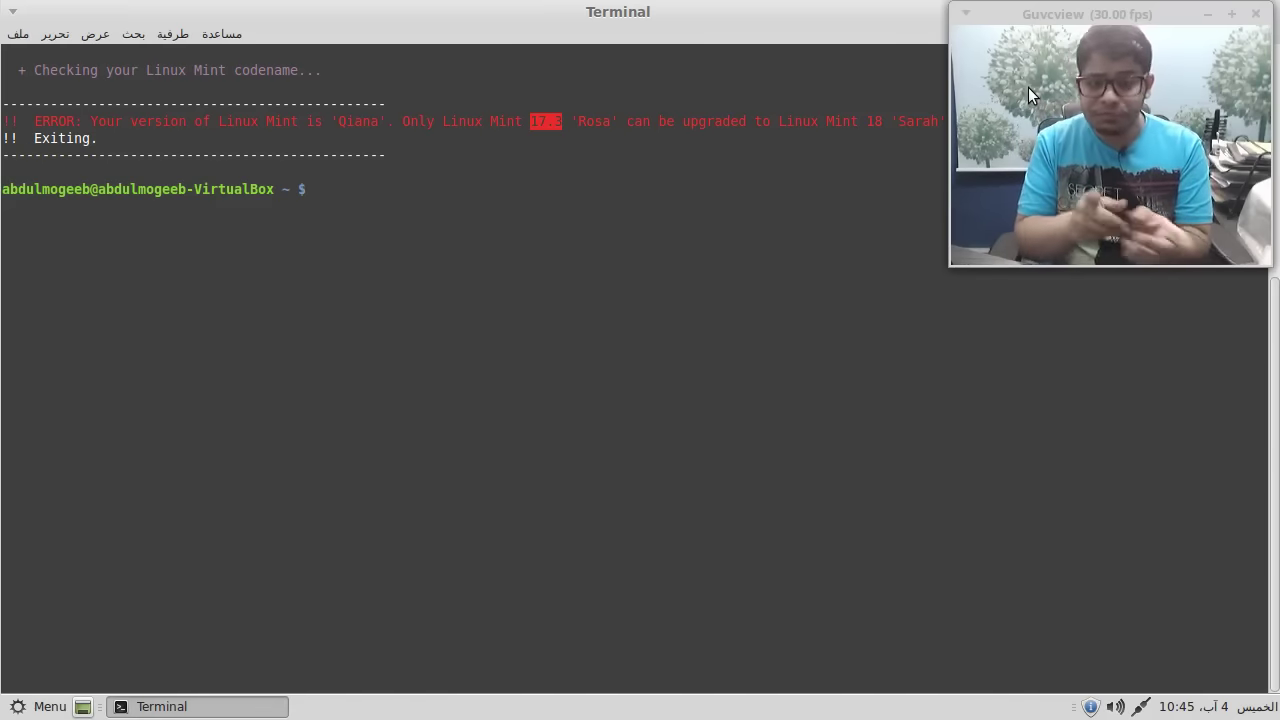
key("Up")
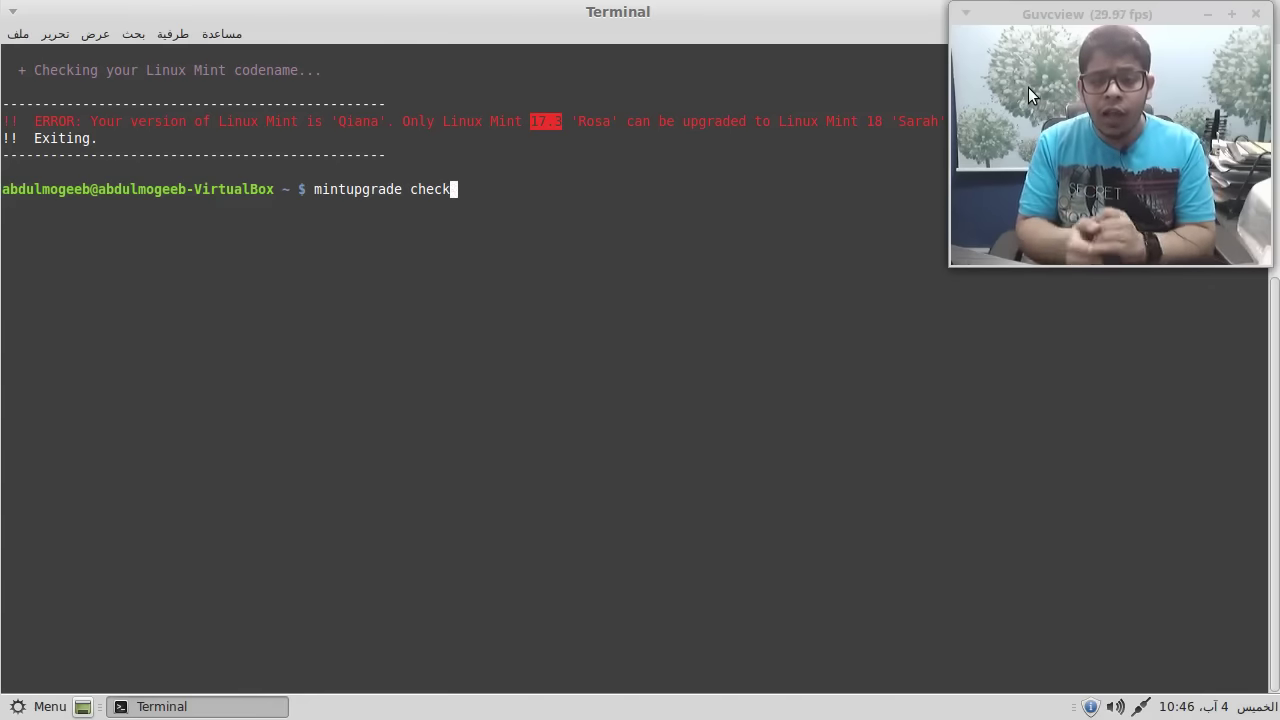
- Replace the recalled command with 'cat /etc/apt/' and list the /etc/apt contents
key("BackSpace")
key("BackSpace")
key("BackSpace")
key("BackSpace")
key("BackSpace")
key("BackSpace")
key("BackSpace")
key("BackSpace")
key("BackSpace")
key("BackSpace")
key("BackSpace")
key("BackSpace")
key("BackSpace")
key("BackSpace")
key("BackSpace")
key("BackSpace")
key("BackSpace")
type("cat /etc")
key("BackSpace")
key("BackSpace")
type("tc/apt/apt")
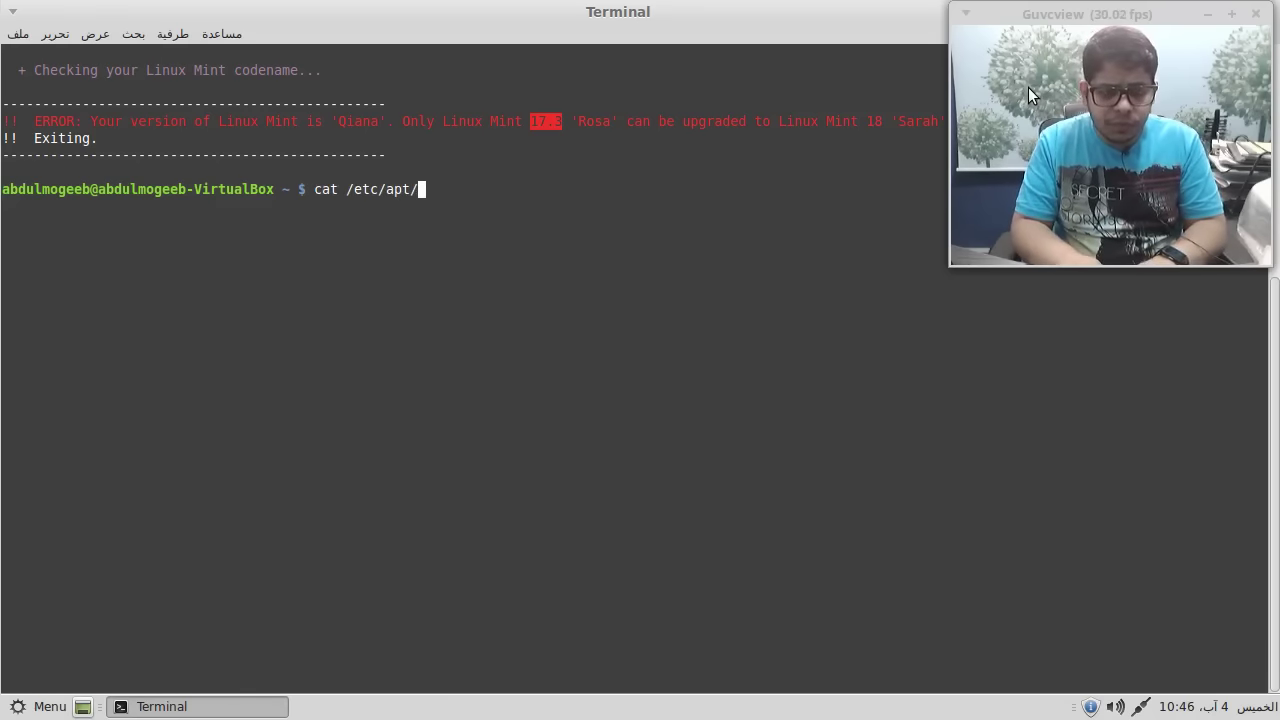
key("BackSpace")
key("BackSpace")
key("BackSpace")
type("res")
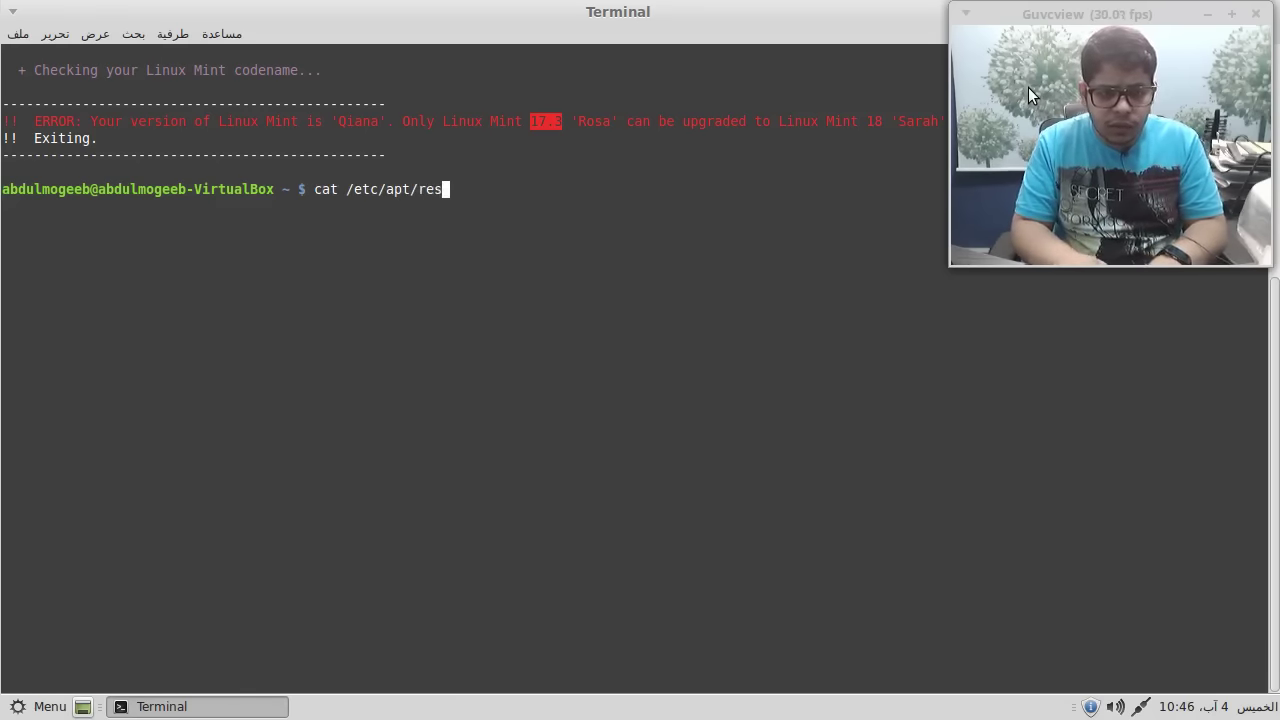
key("BackSpace")
key("BackSpace")
key("BackSpace")
key("Tab")
key("Tab")
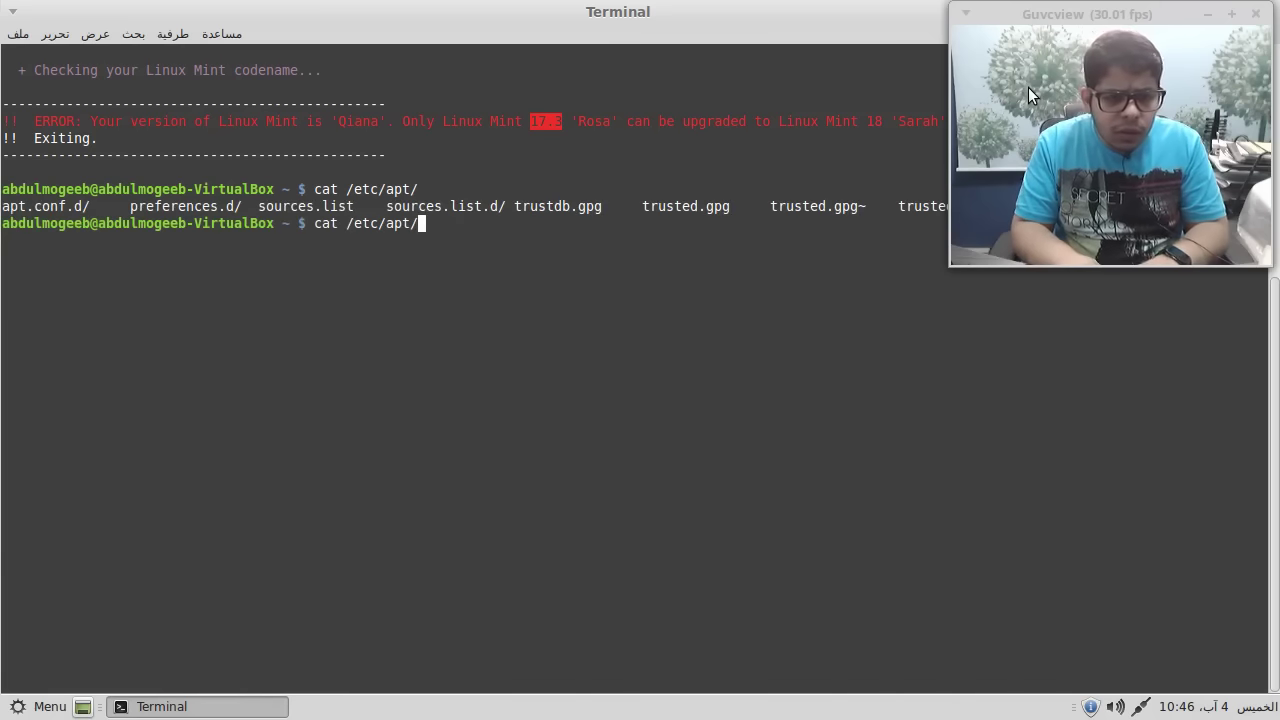
- Complete the path to sources.list.d/official-package-repositories.list and print the file
type("sou")
key("Tab")
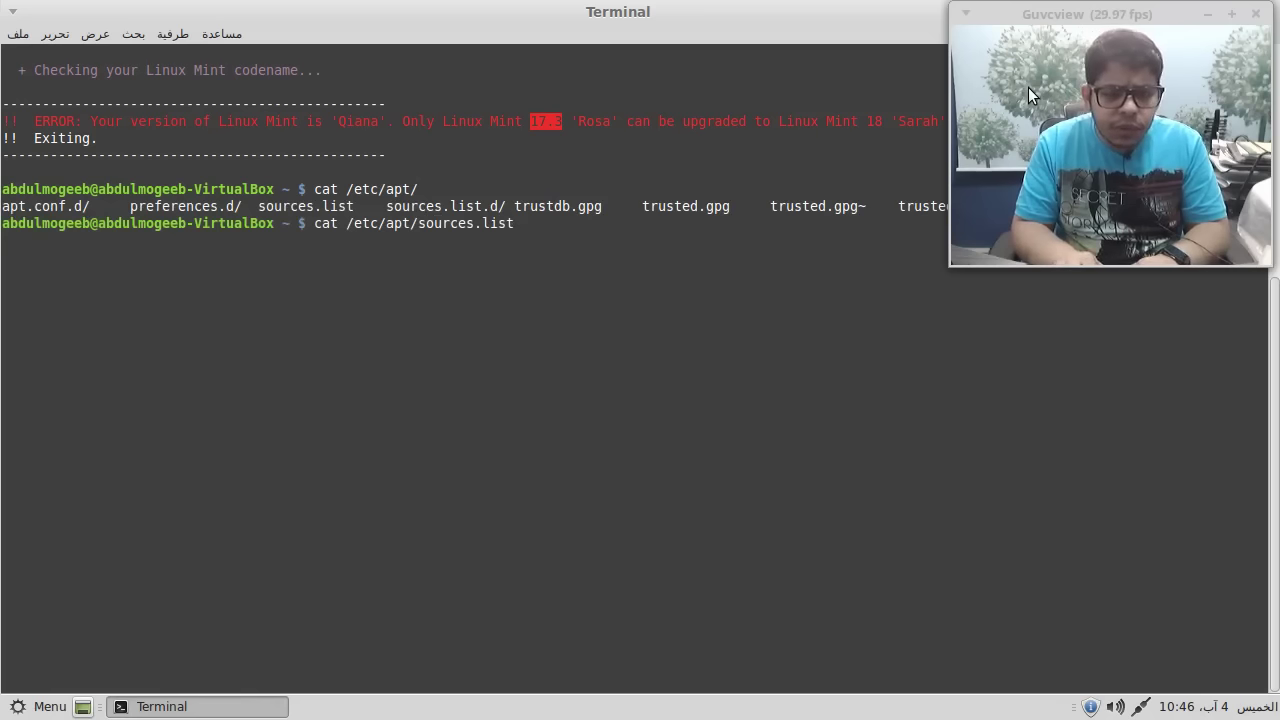
type(".d/")
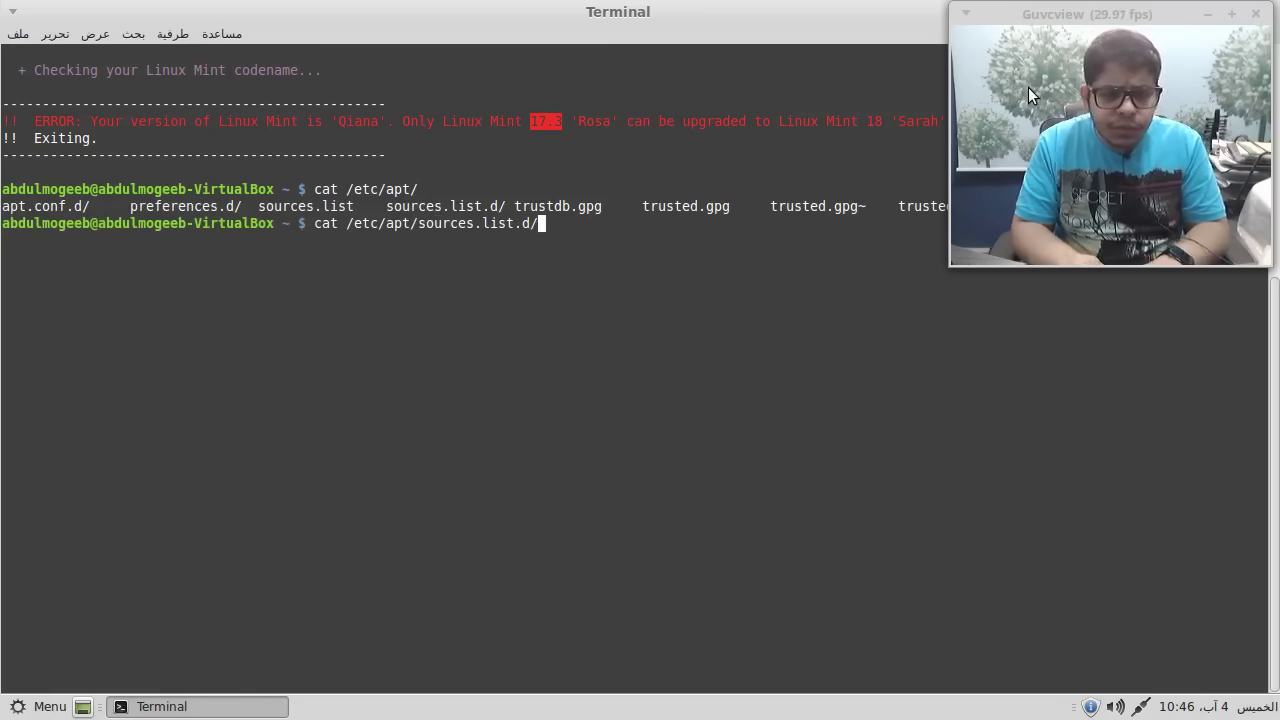
key("Tab")
key("Tab")
type("of")
key("Tab")
key("Return")
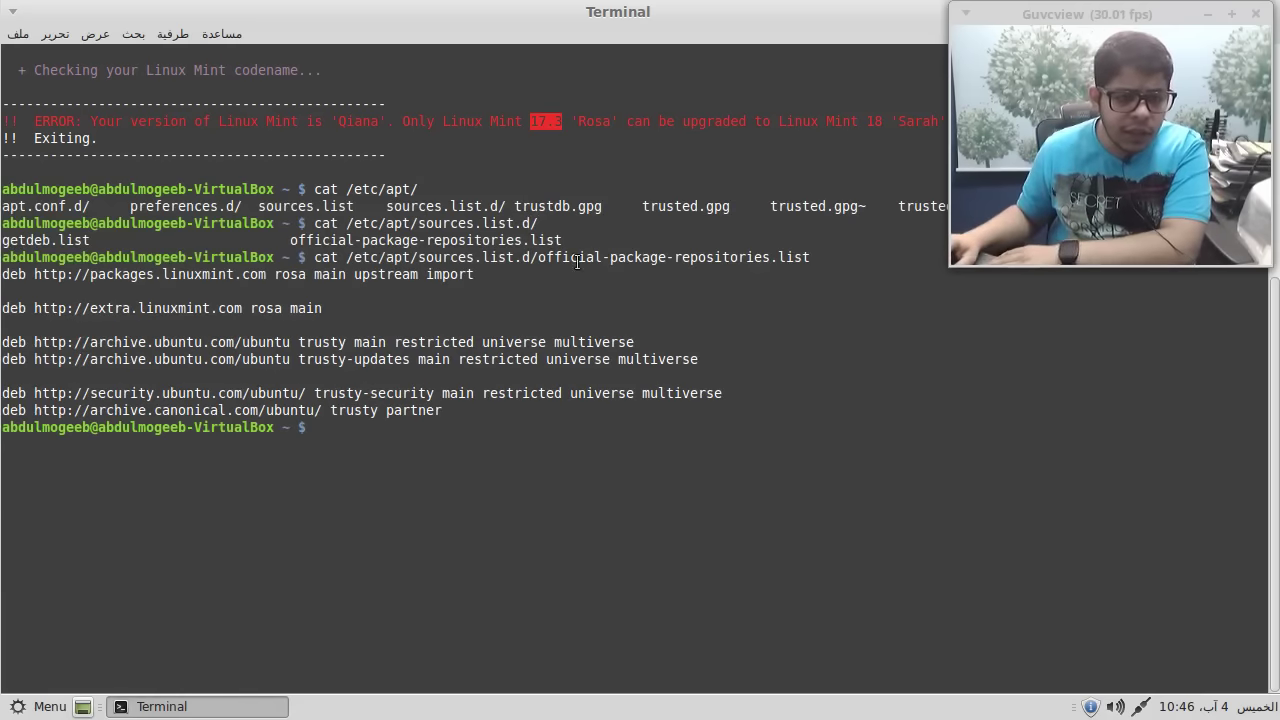
- Highlight both 'rosa' repository entries, then change into /etc/apt/sources.list.d/
double_click(290, 274)
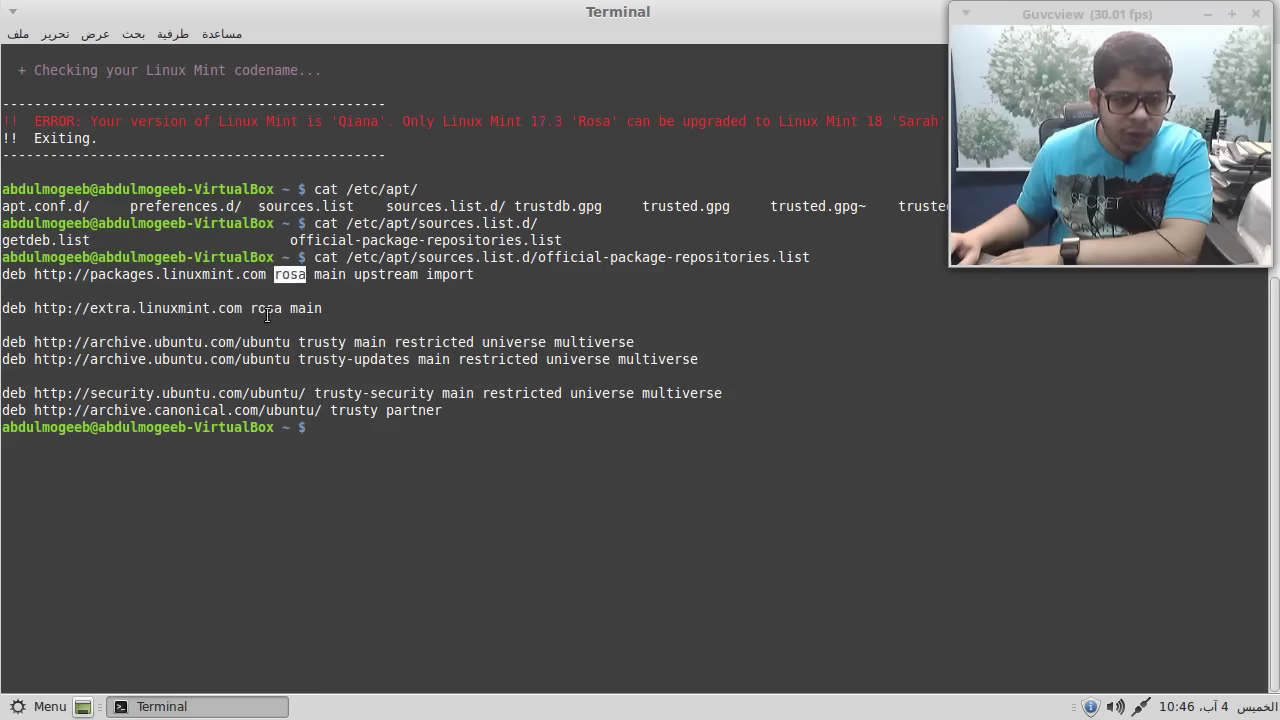
double_click(264, 309)
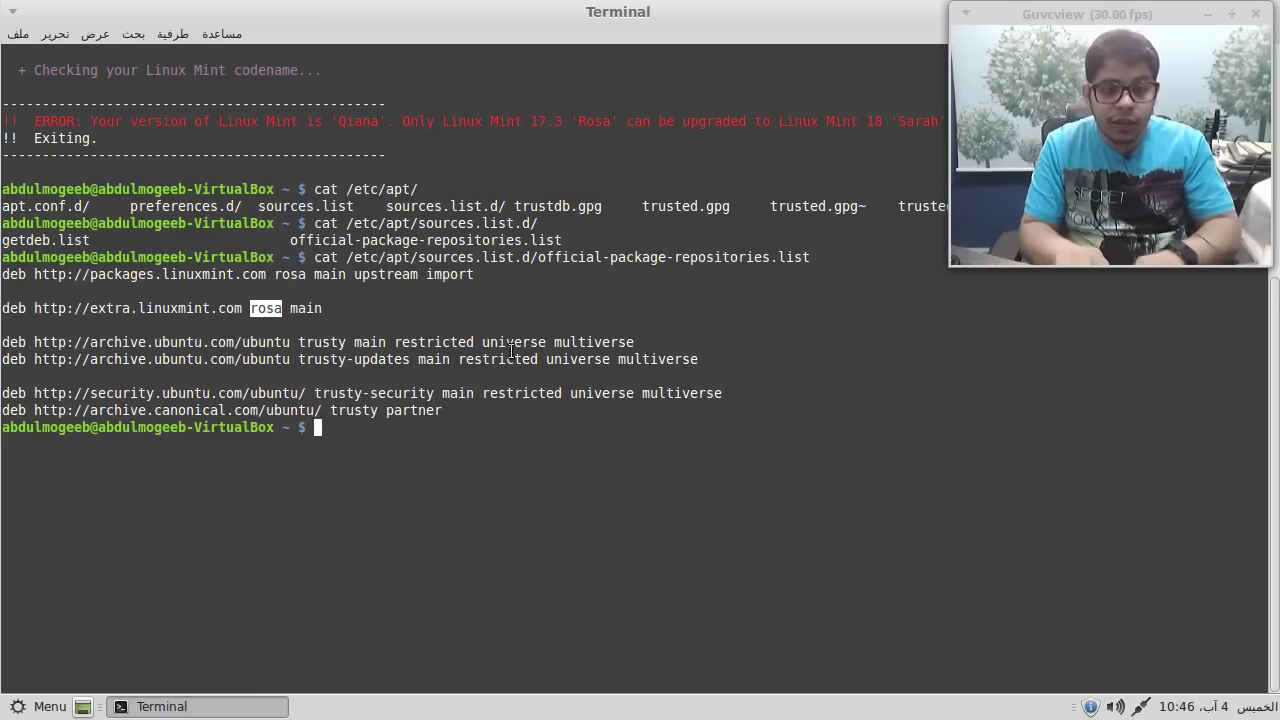
type("cd /etc/apt/sd")
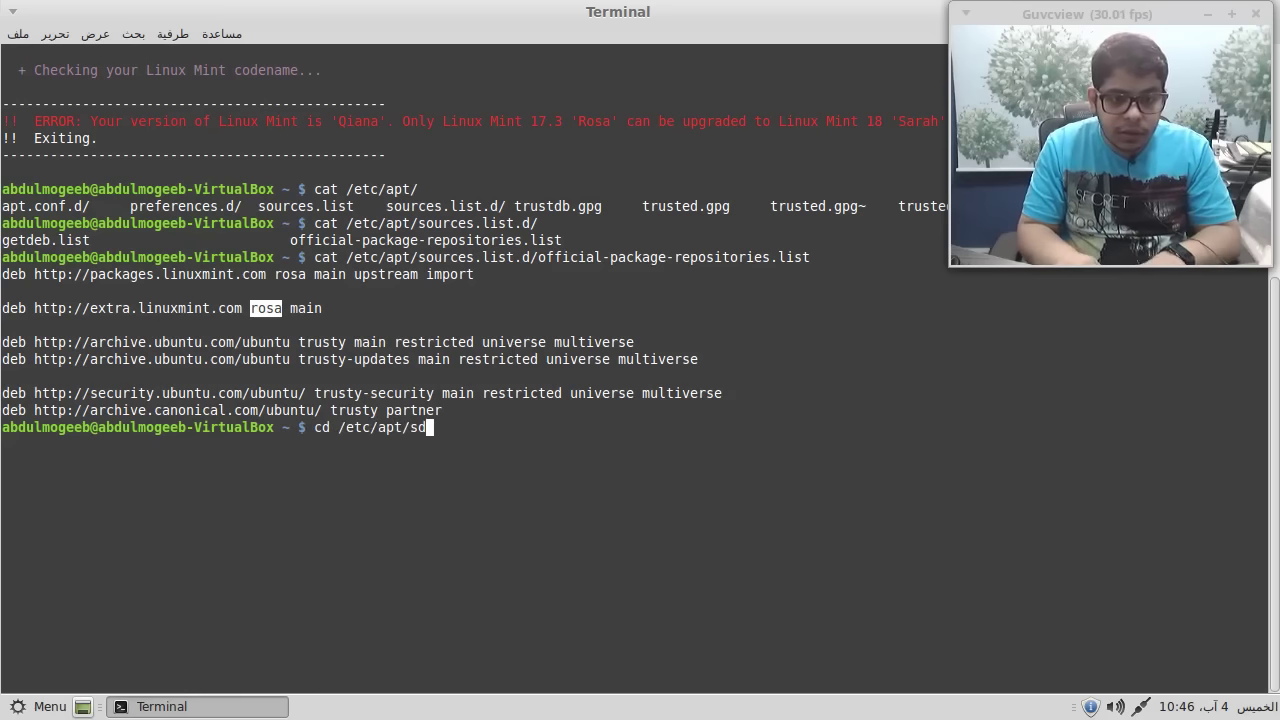
key("BackSpace")
type("ources.list.d/")
key("Return")
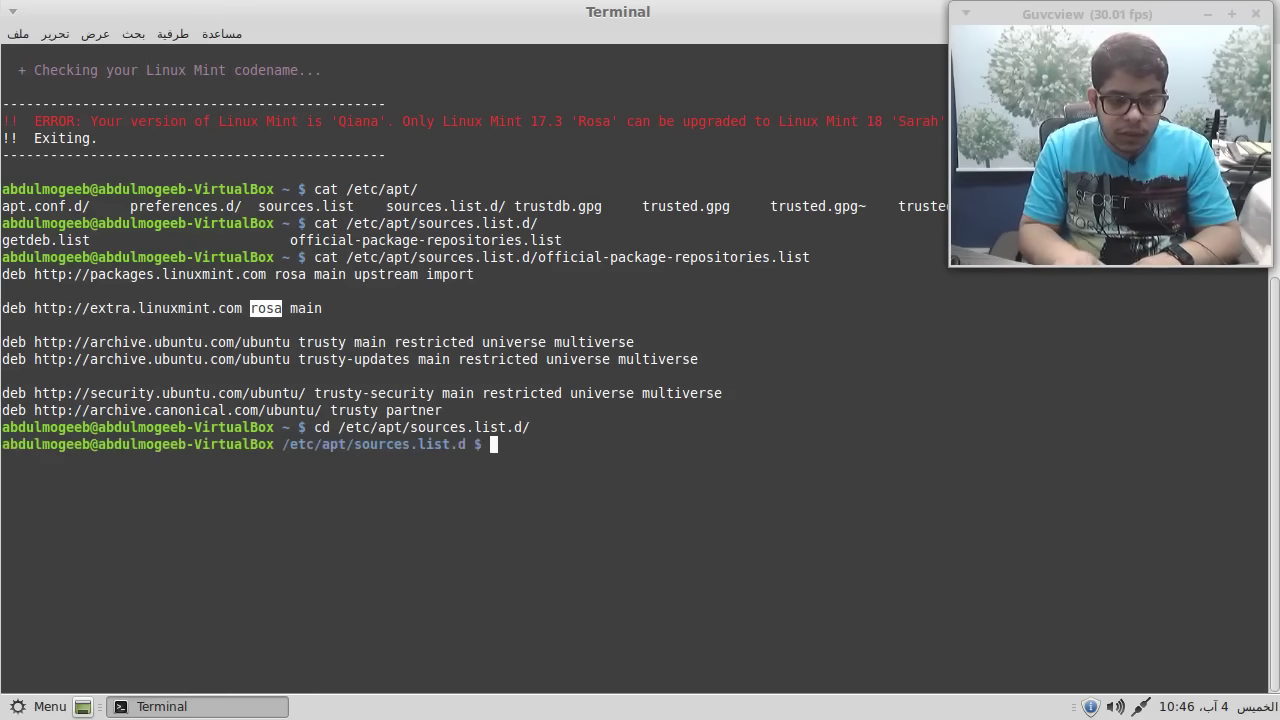
- List the folder with ls, showing getdeb.list and official-package-repositories.list
type("ls")
key("Return")
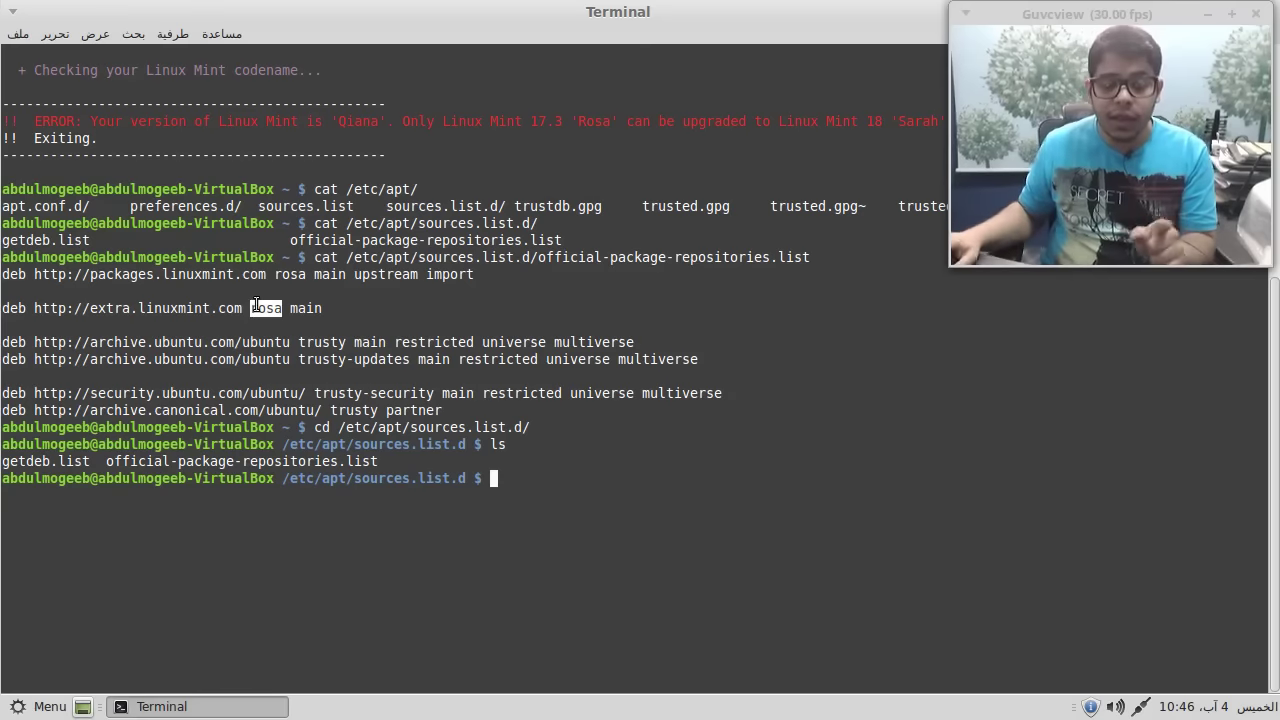
left_click(301, 350)
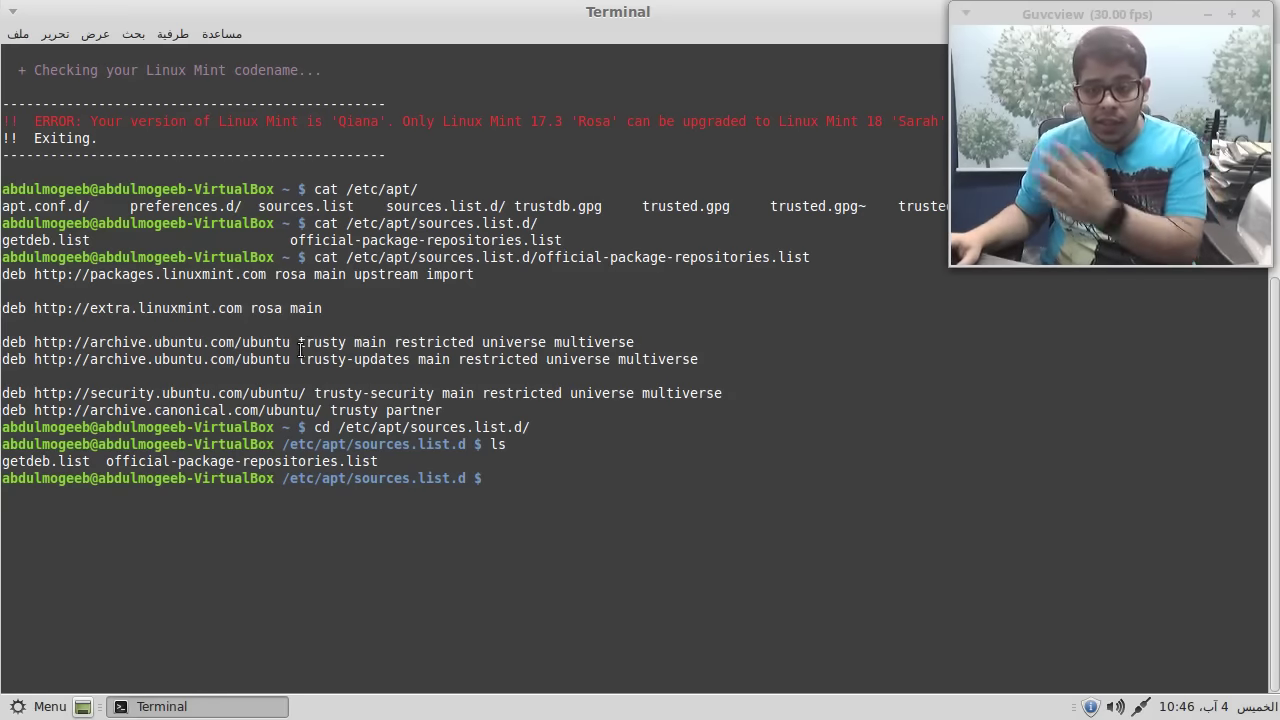